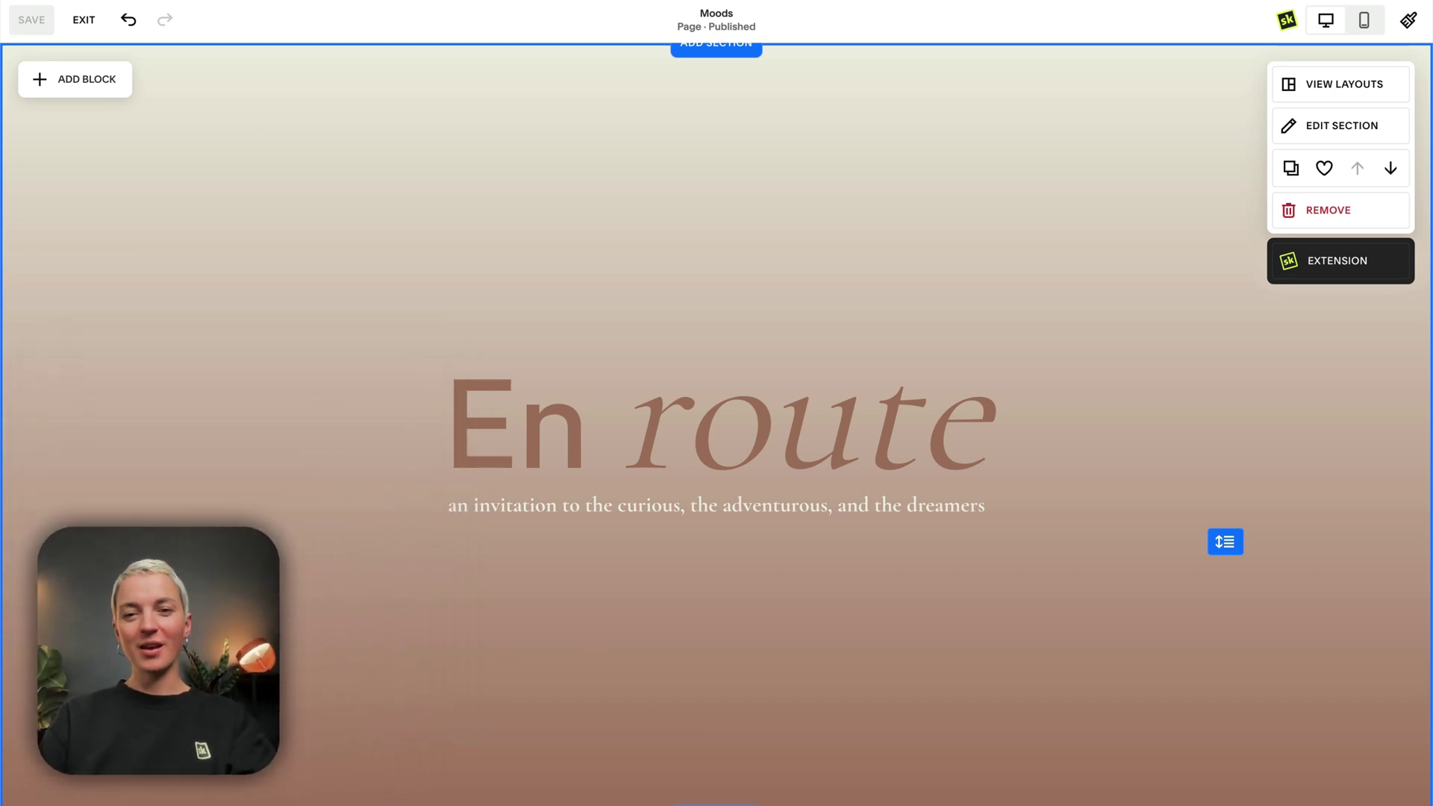
pyautogui.scroll(-3, 363, 490)
pyautogui.scroll(-2, 363, 489)
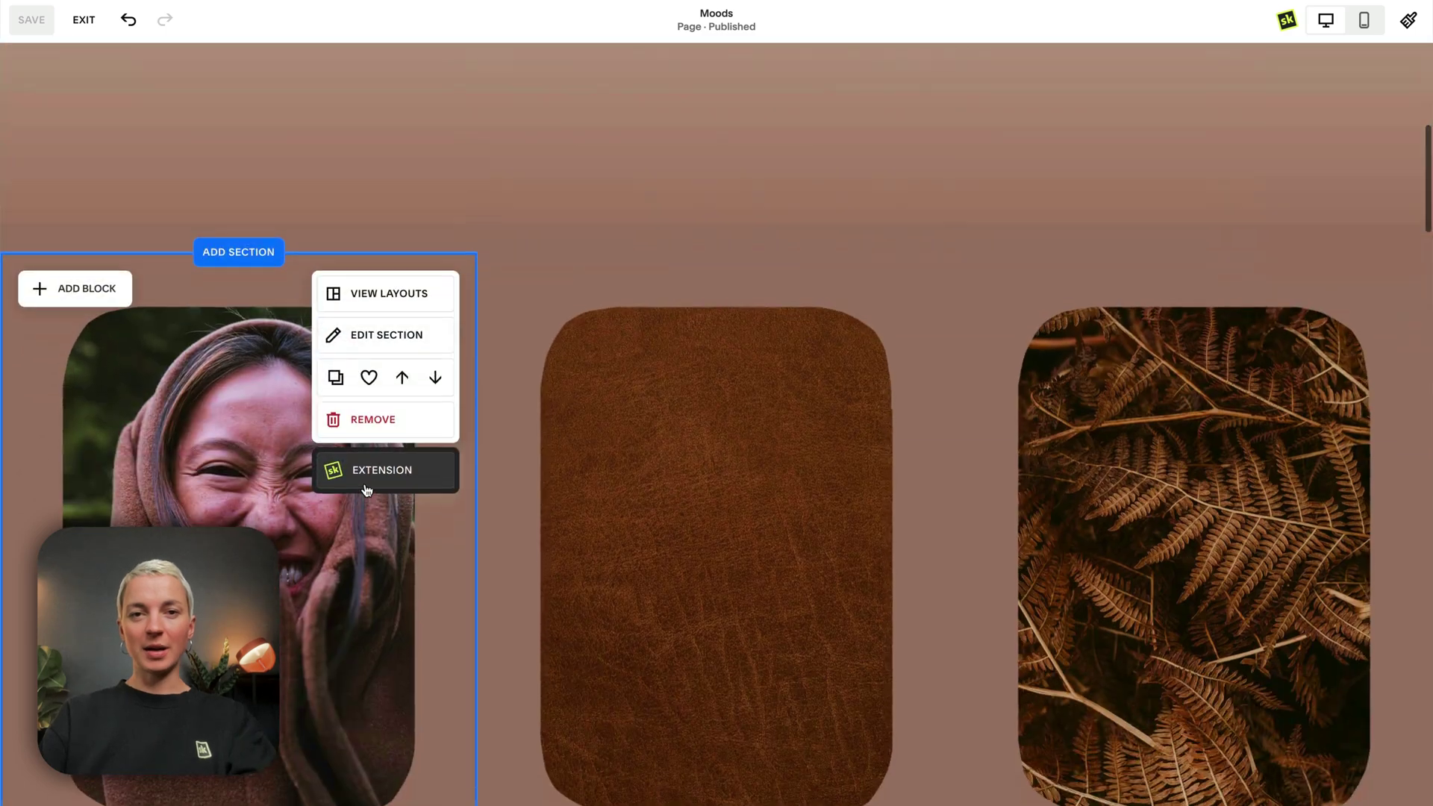
pyautogui.scroll(5, 790, 283)
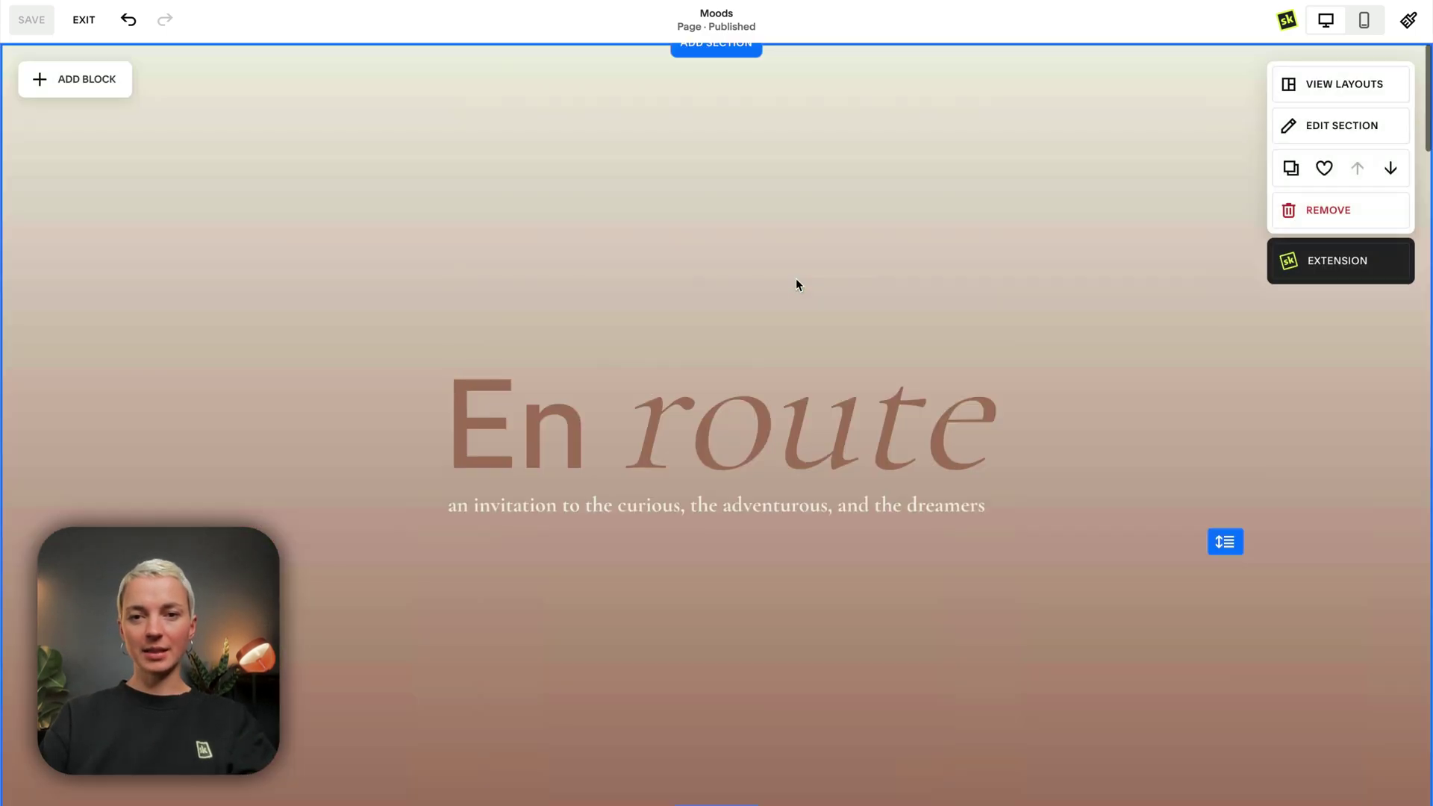
# Open the hero section's design settings and preview the Moods page at mobile width
pyautogui.click(1322, 130)
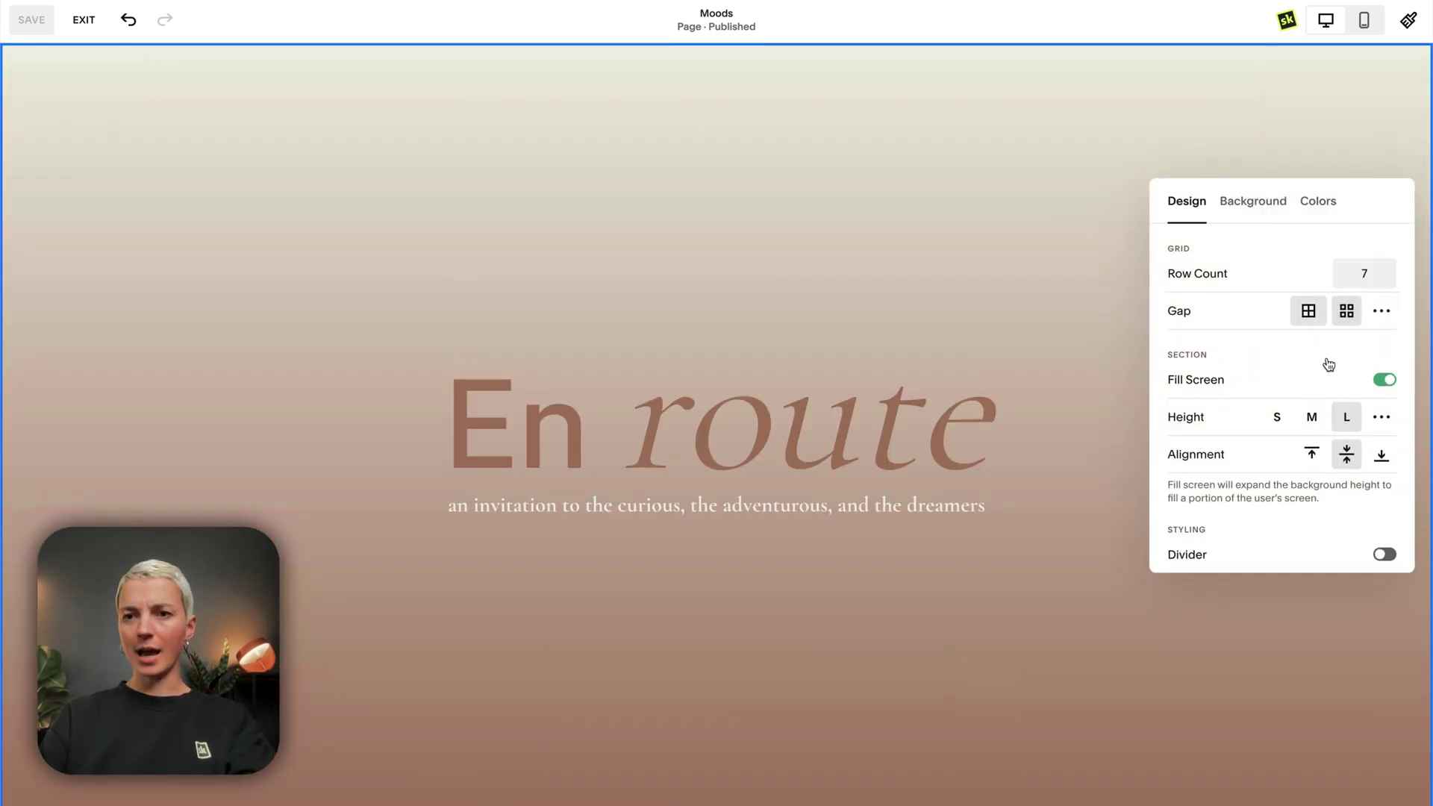
pyautogui.click(1364, 20)
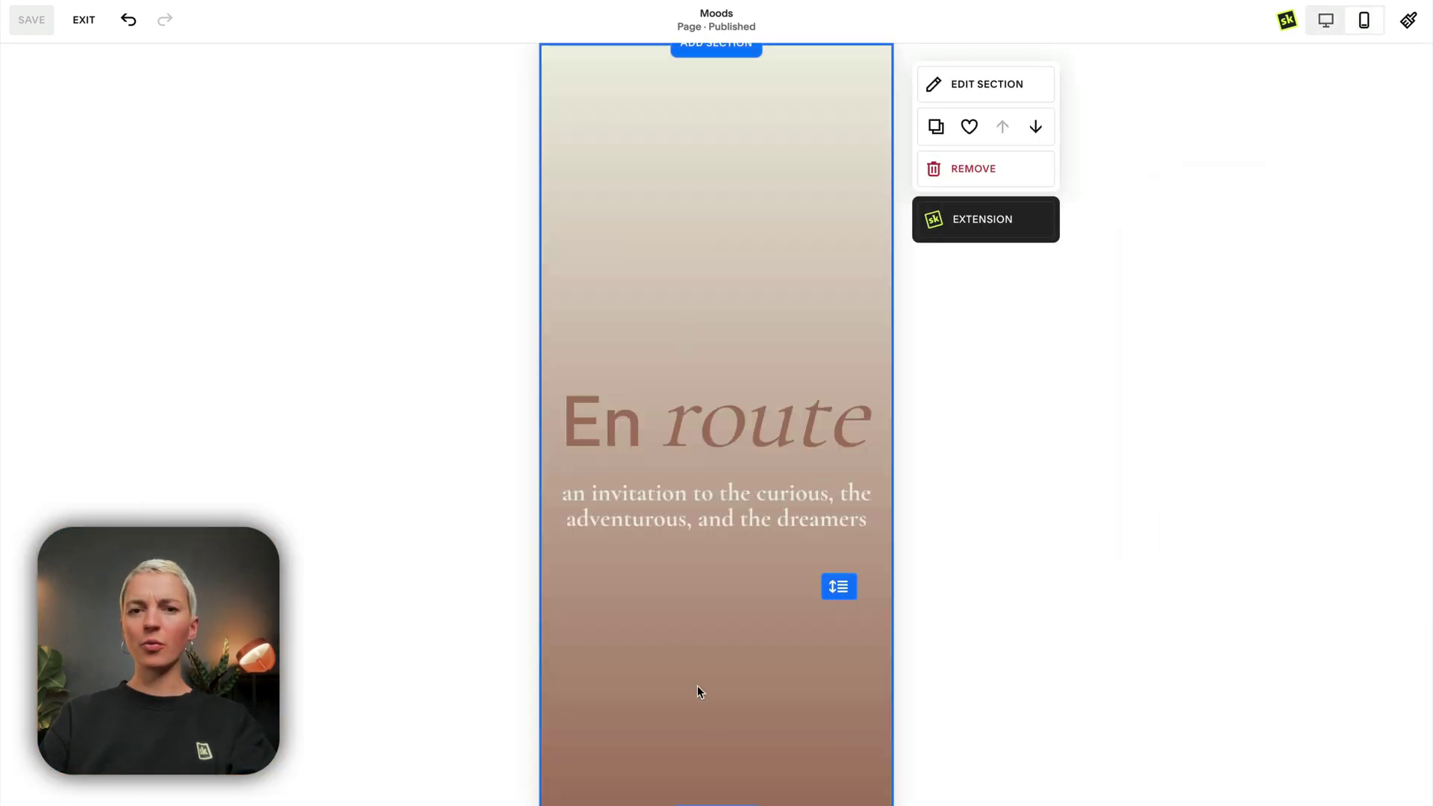
pyautogui.scroll(-3, 641, 676)
pyautogui.scroll(3, 640, 673)
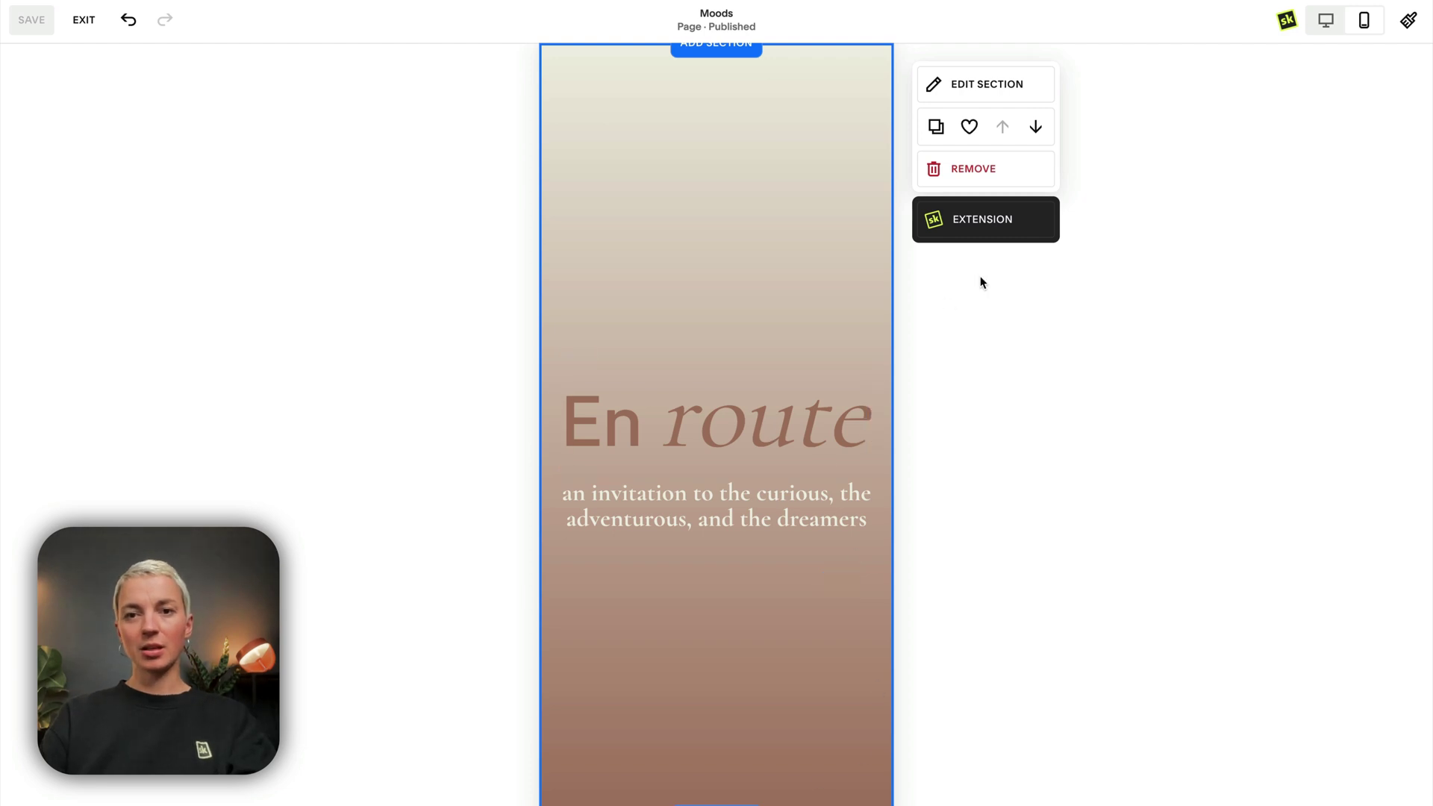
# In the hero's Layout options, set mobile Section Height (Min) to M after trying S
pyautogui.click(941, 222)
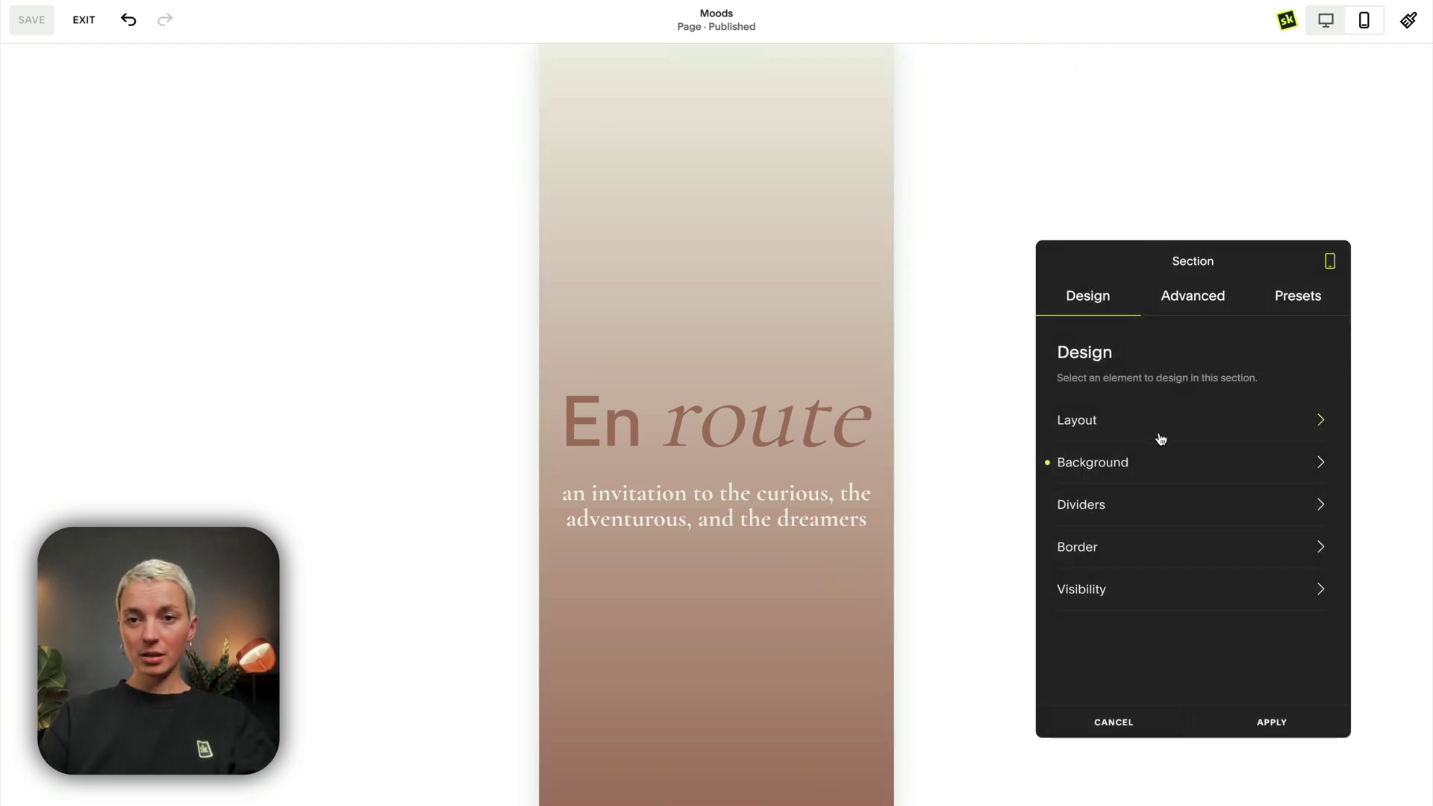
pyautogui.click(1160, 436)
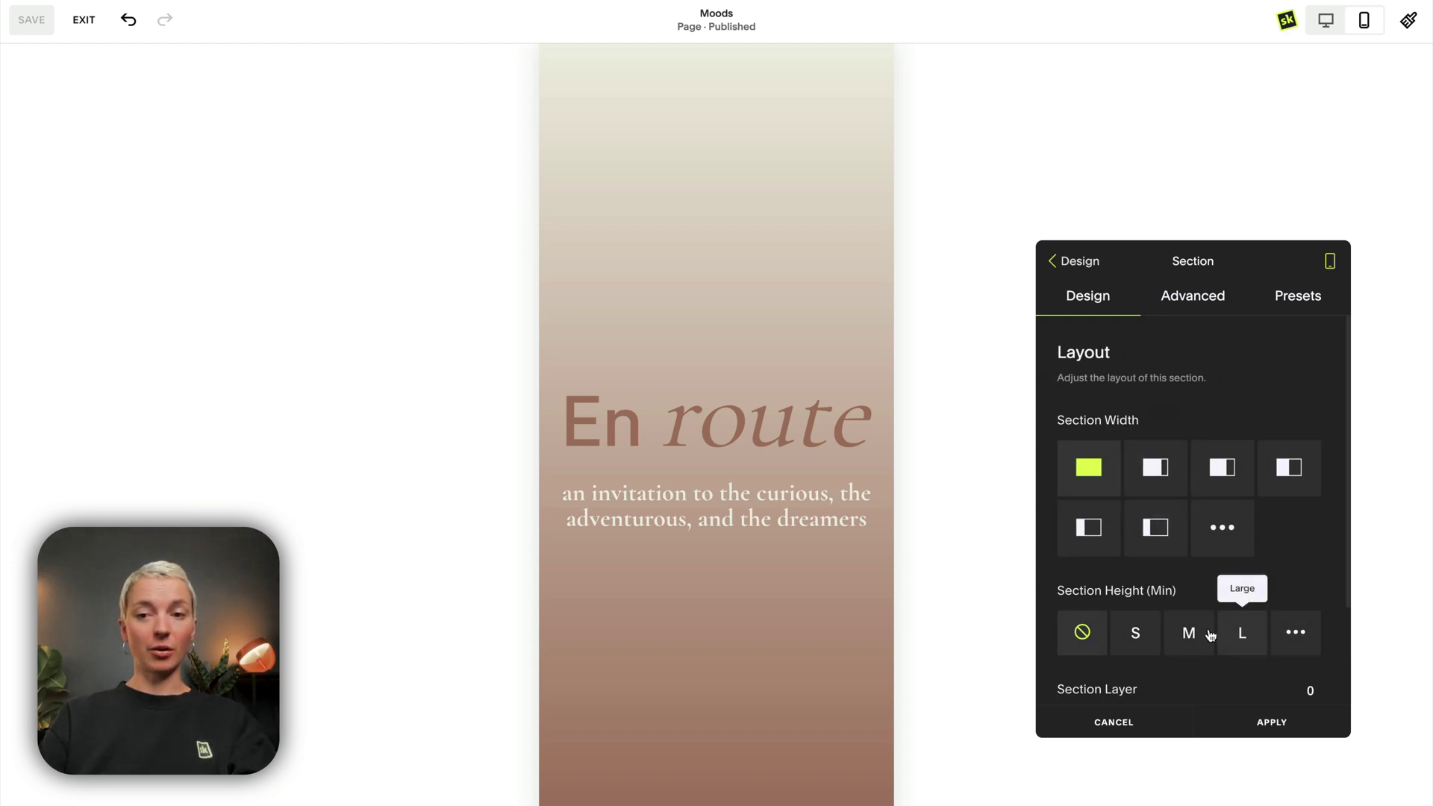
pyautogui.click(1143, 633)
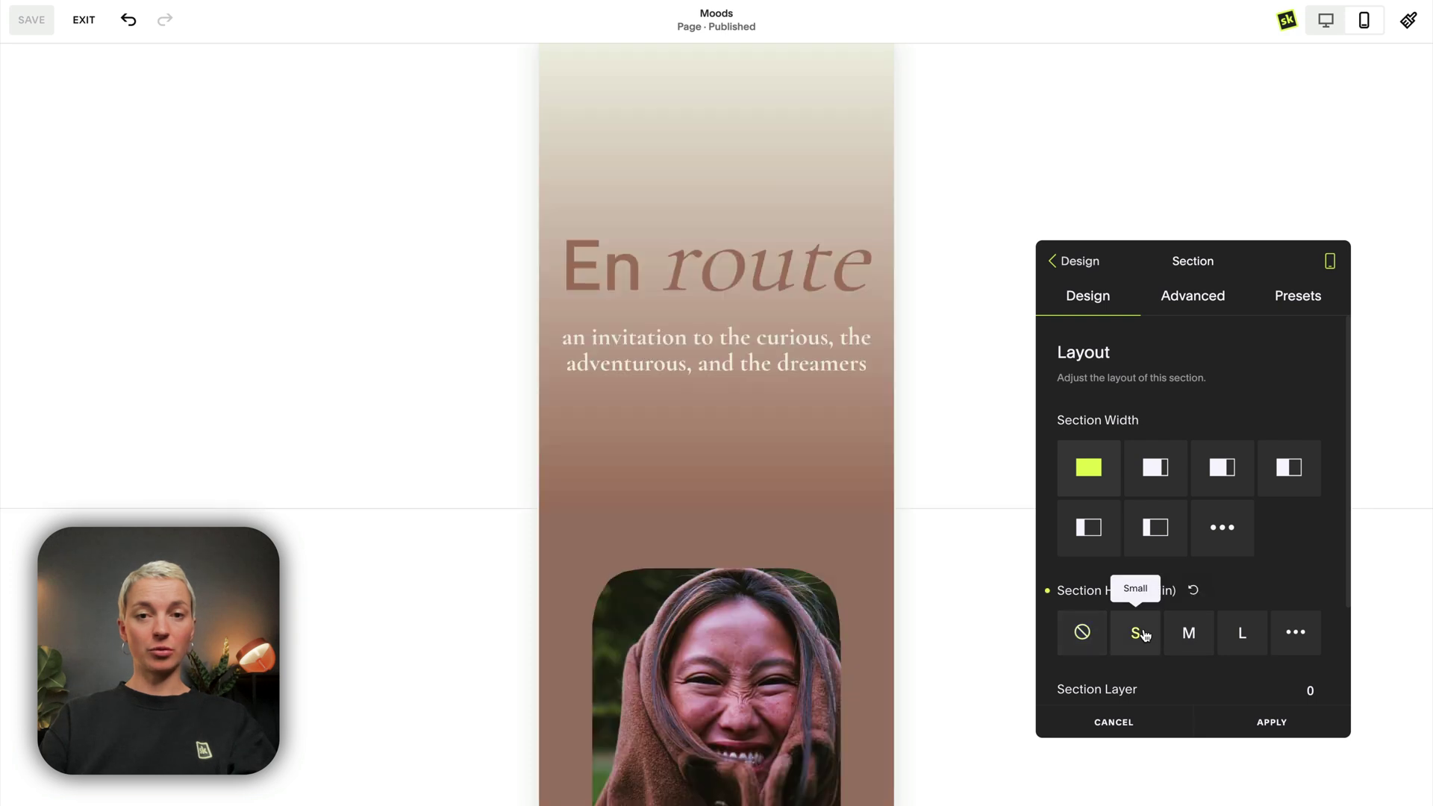
pyautogui.click(1189, 633)
pyautogui.moveTo(494, 273)
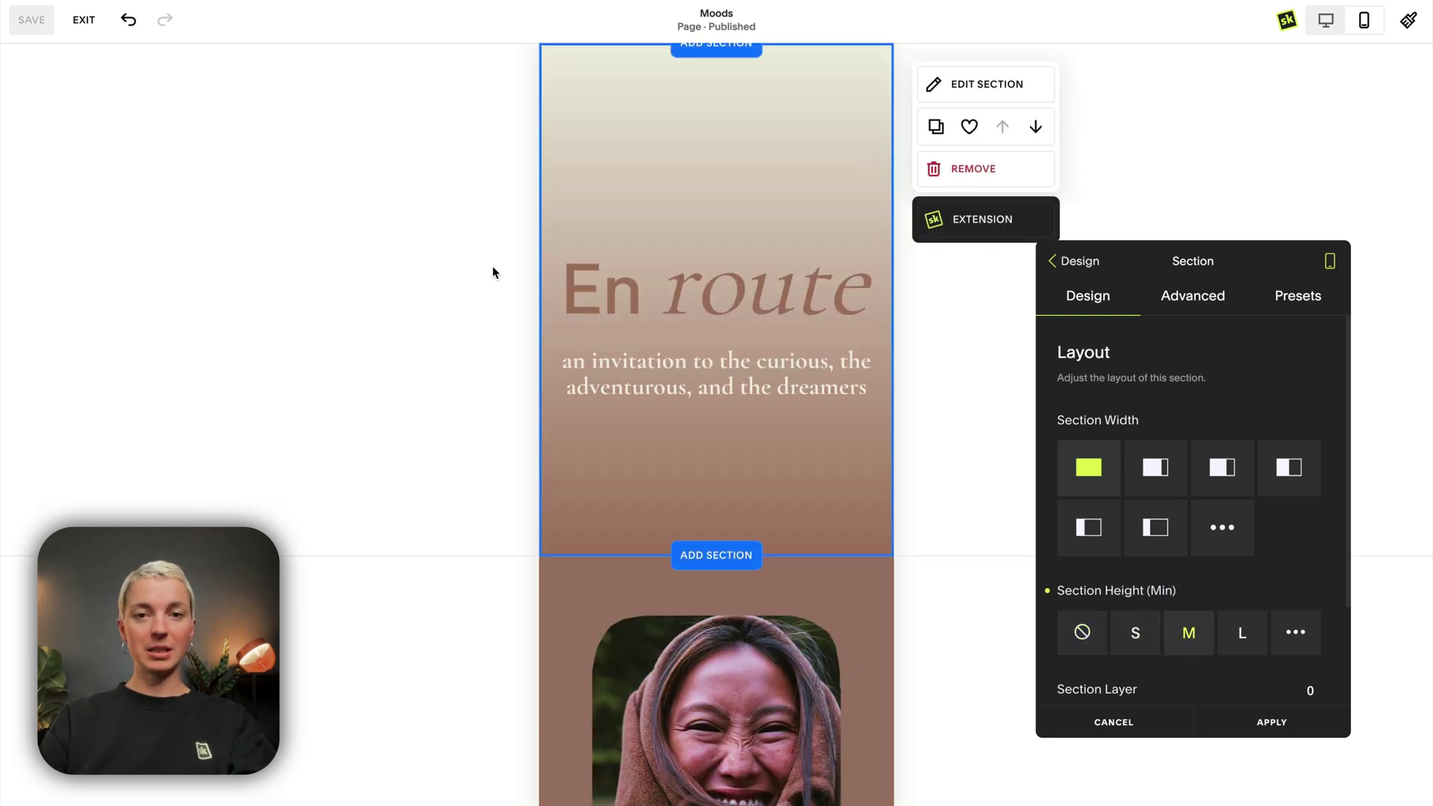
pyautogui.scroll(-1, 670, 511)
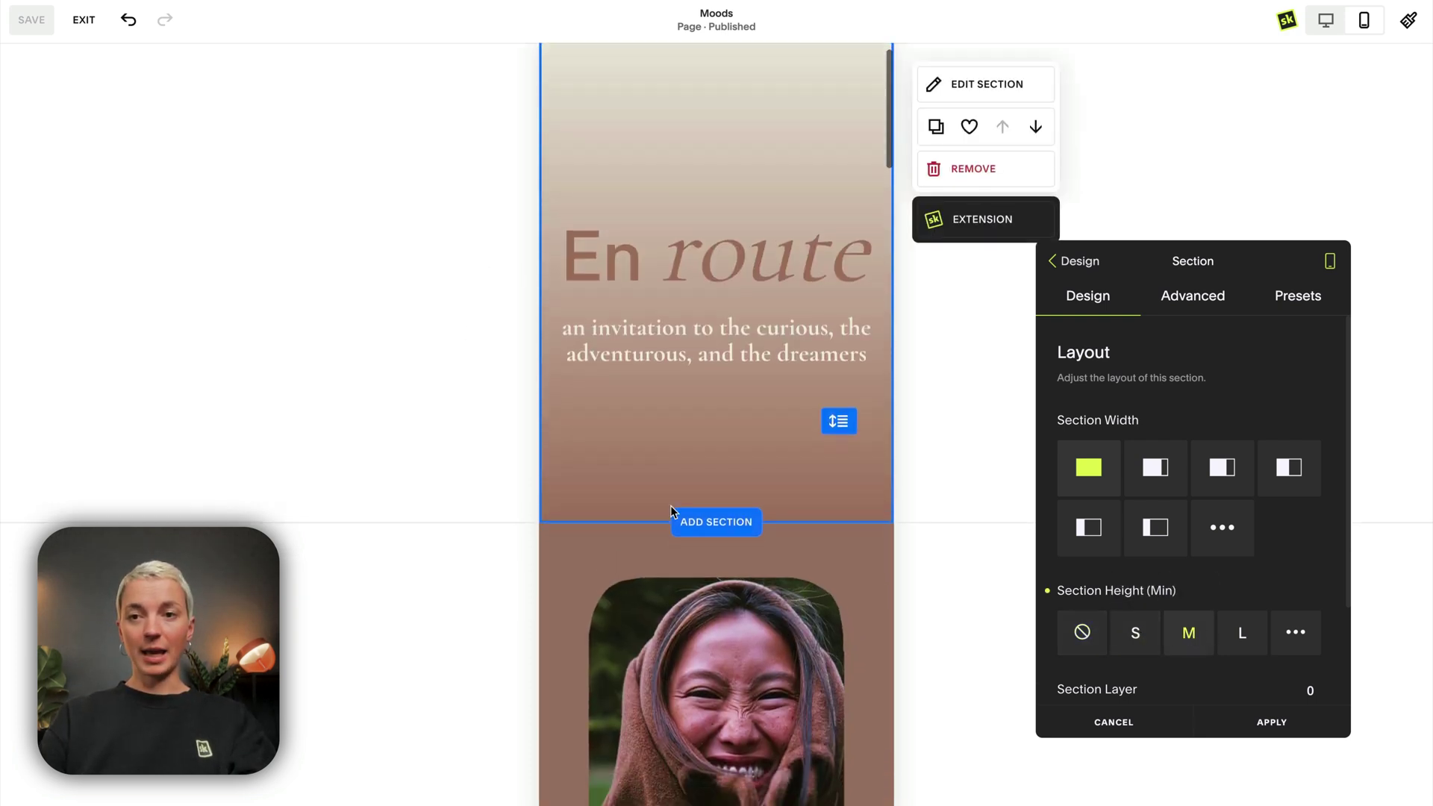
# Set the tablet hero height to Medium, check the laptop width, and apply
pyautogui.click(1297, 261)
pyautogui.moveTo(1329, 262)
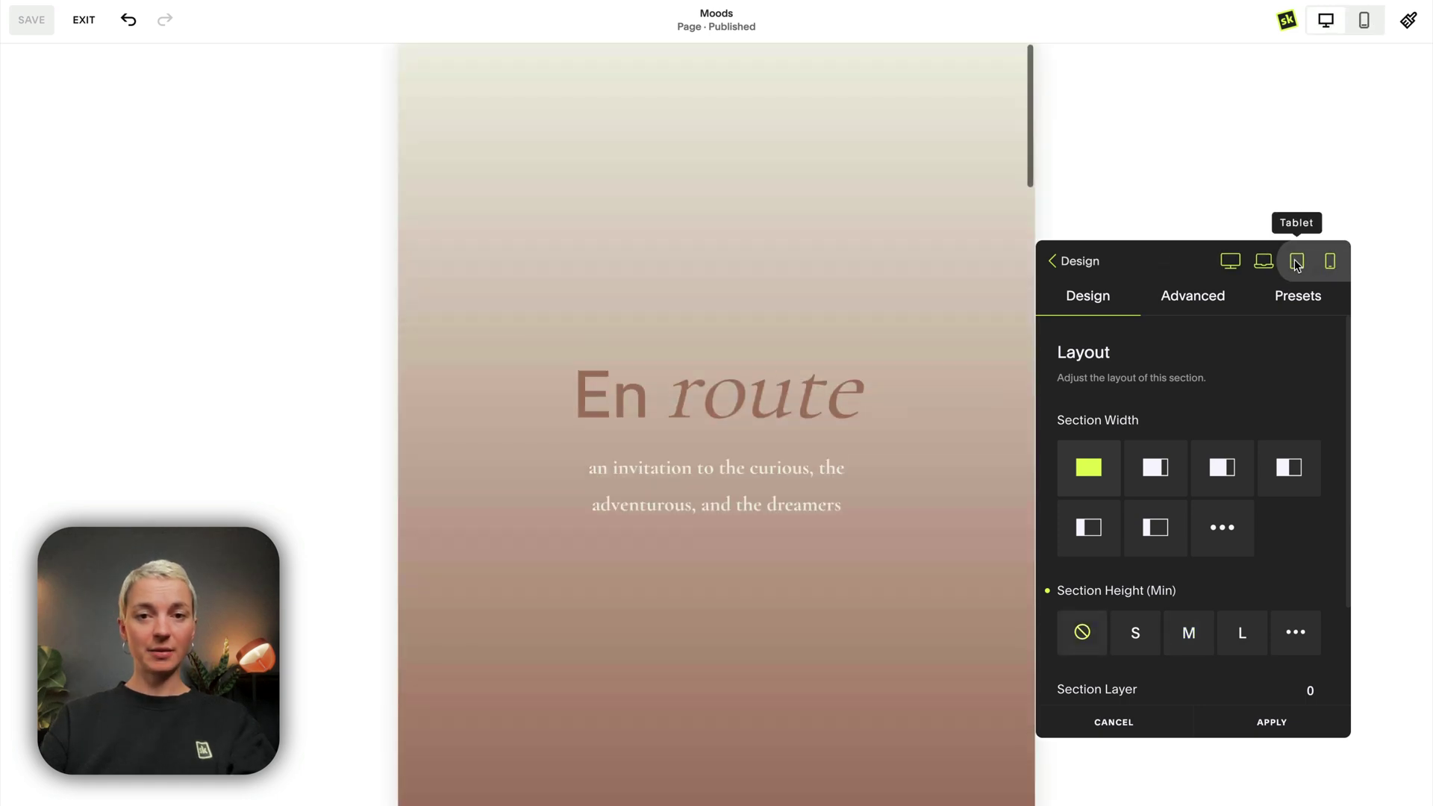
pyautogui.click(1190, 635)
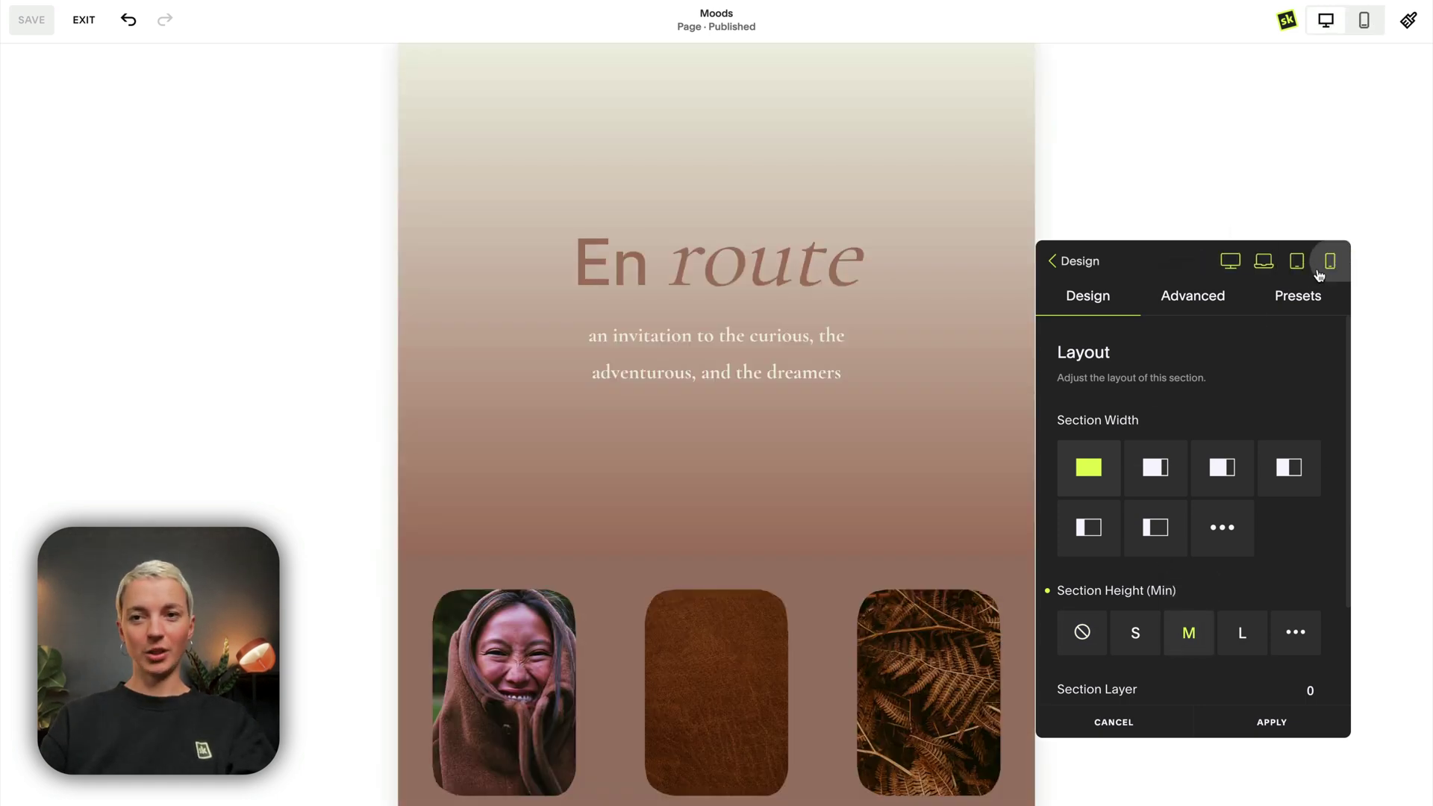
pyautogui.click(1261, 265)
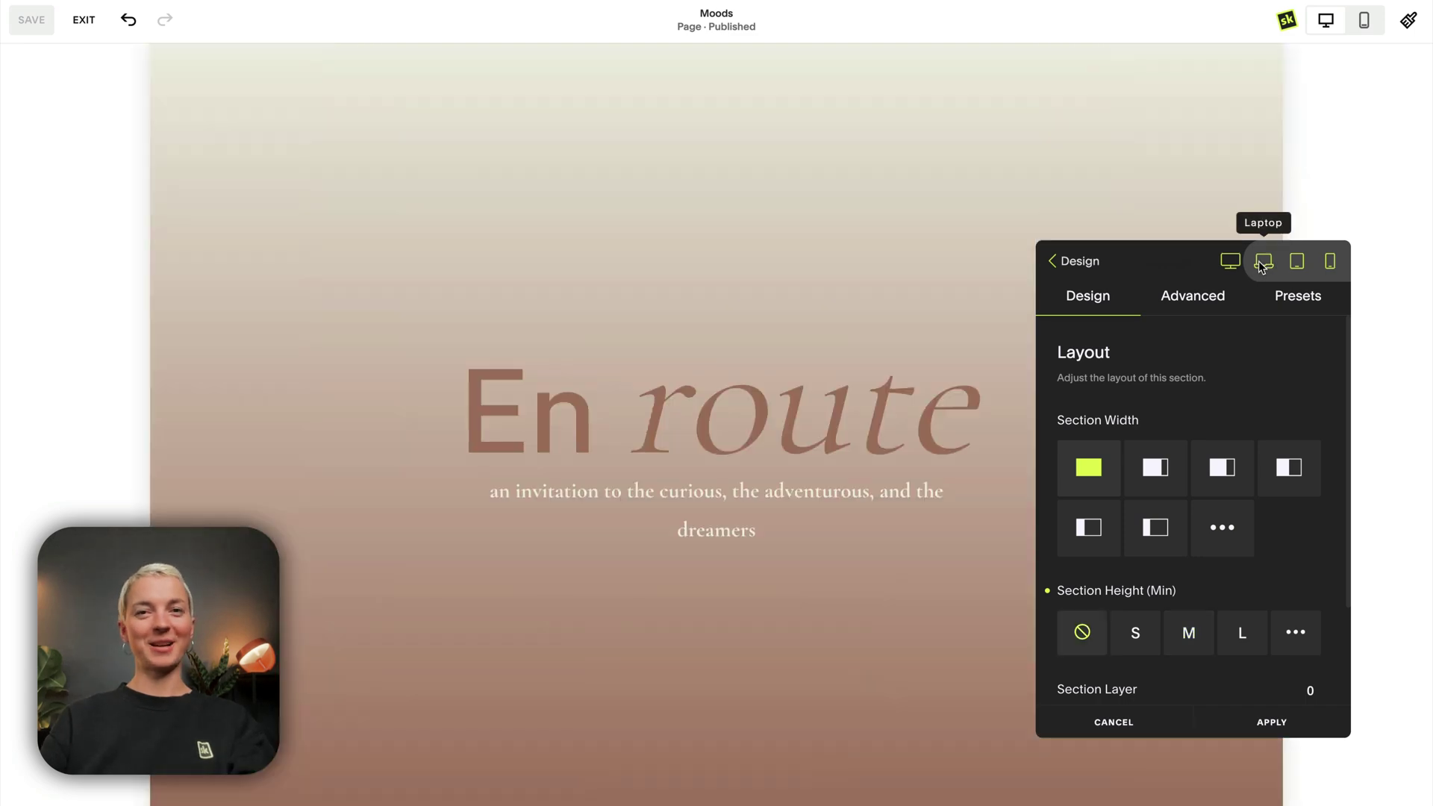
pyautogui.click(1265, 722)
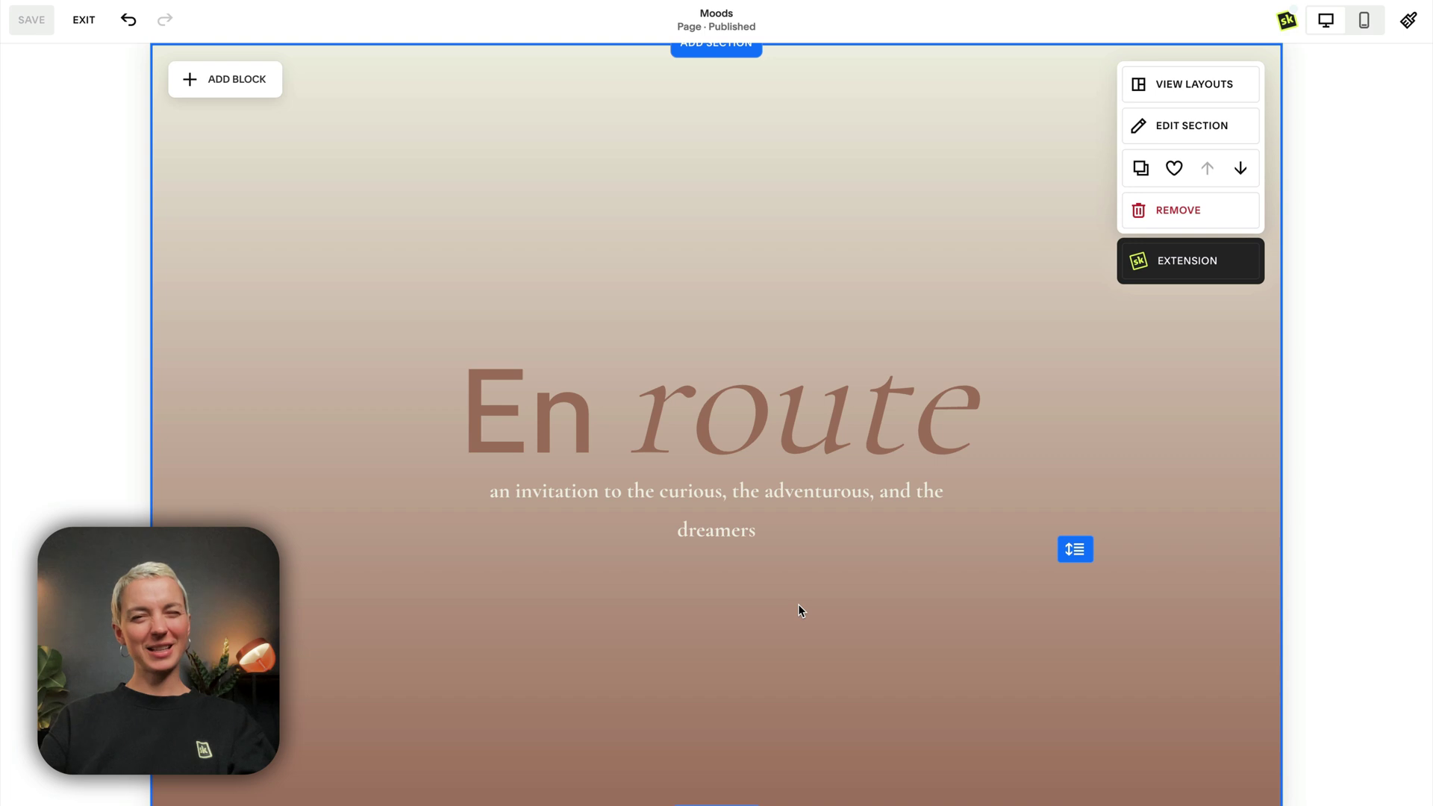
pyautogui.scroll(-3, 798, 610)
pyautogui.scroll(-5, 798, 610)
pyautogui.scroll(-5, 799, 610)
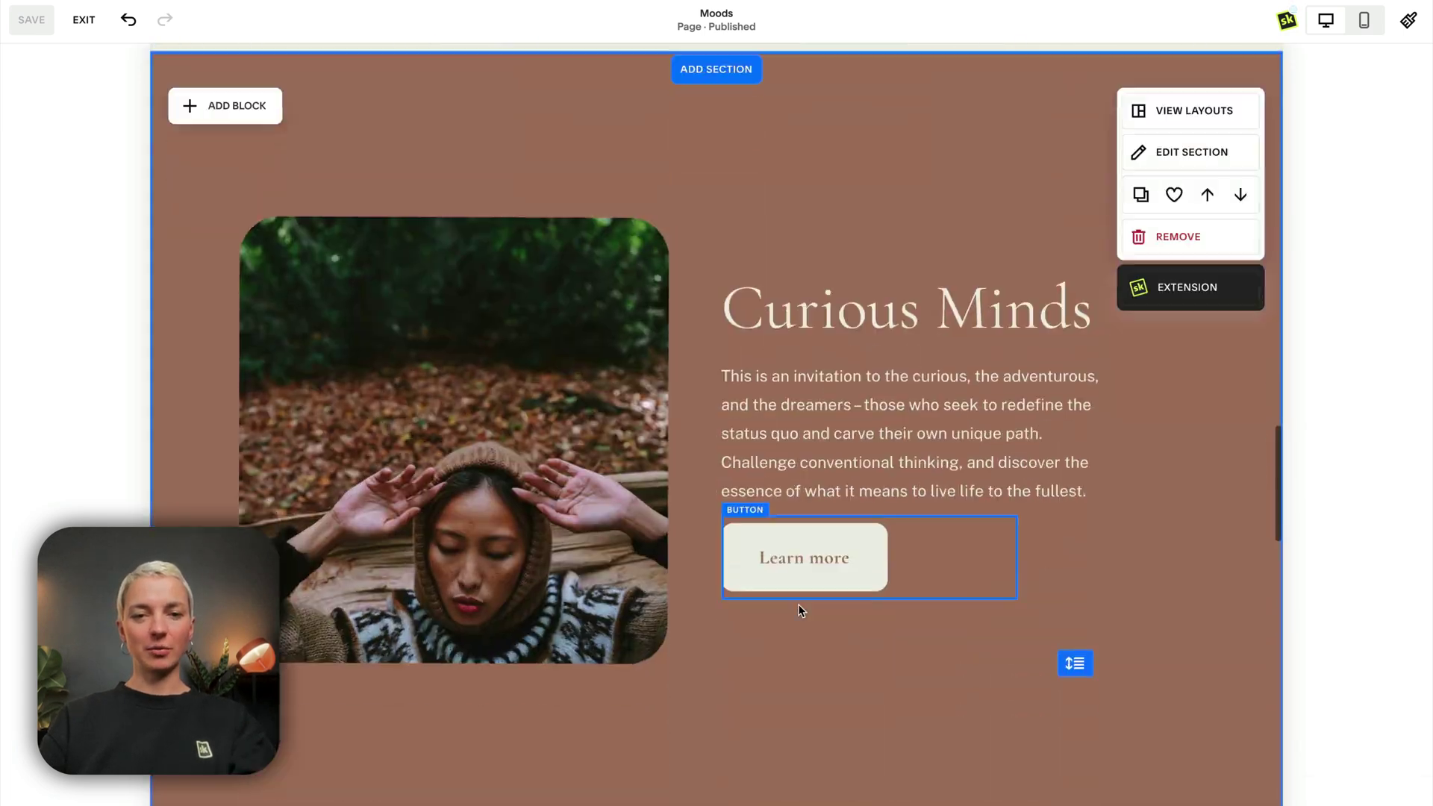
pyautogui.scroll(-1, 799, 610)
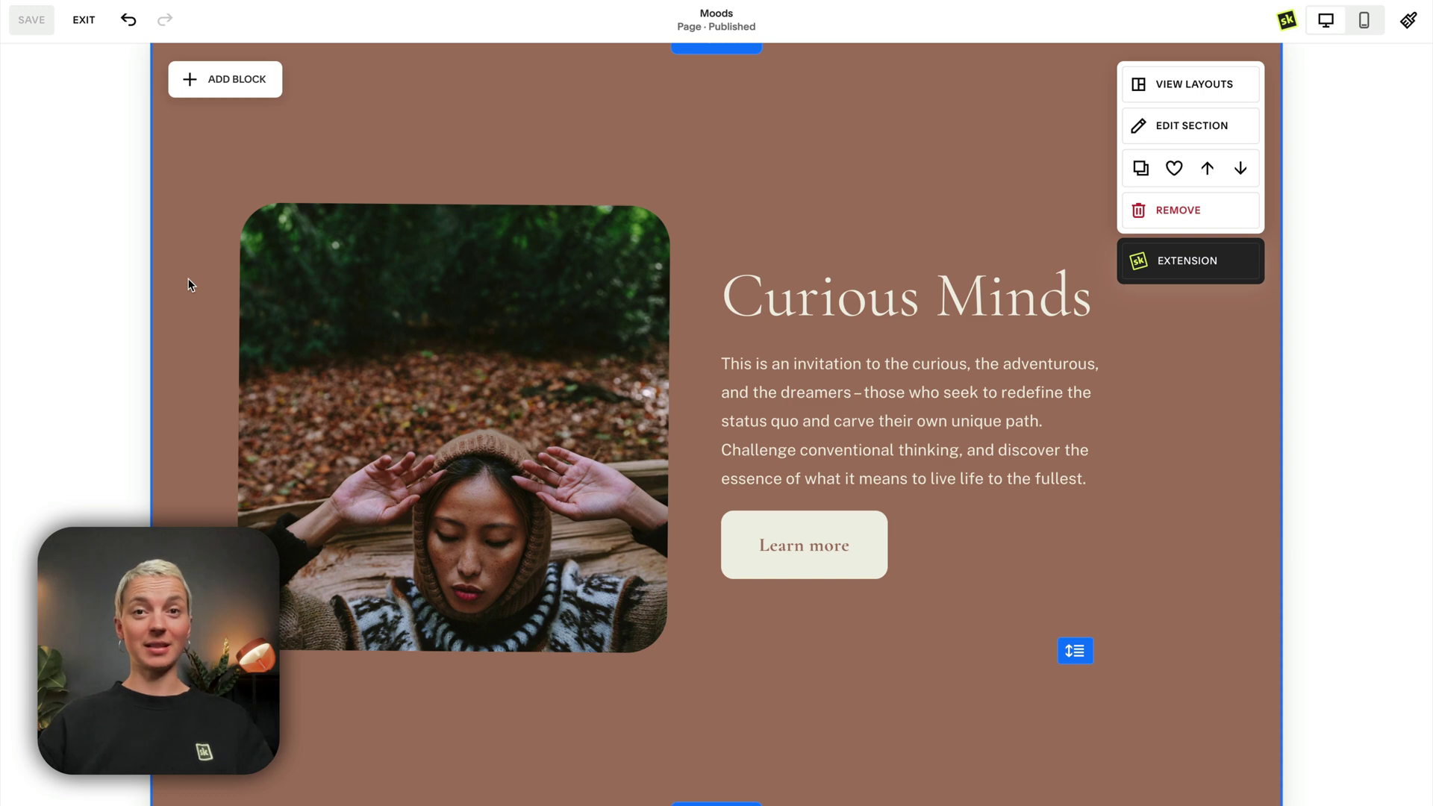
# Open the Curious Minds Learn more button's settings, view its Design options, then close them
pyautogui.click(902, 569)
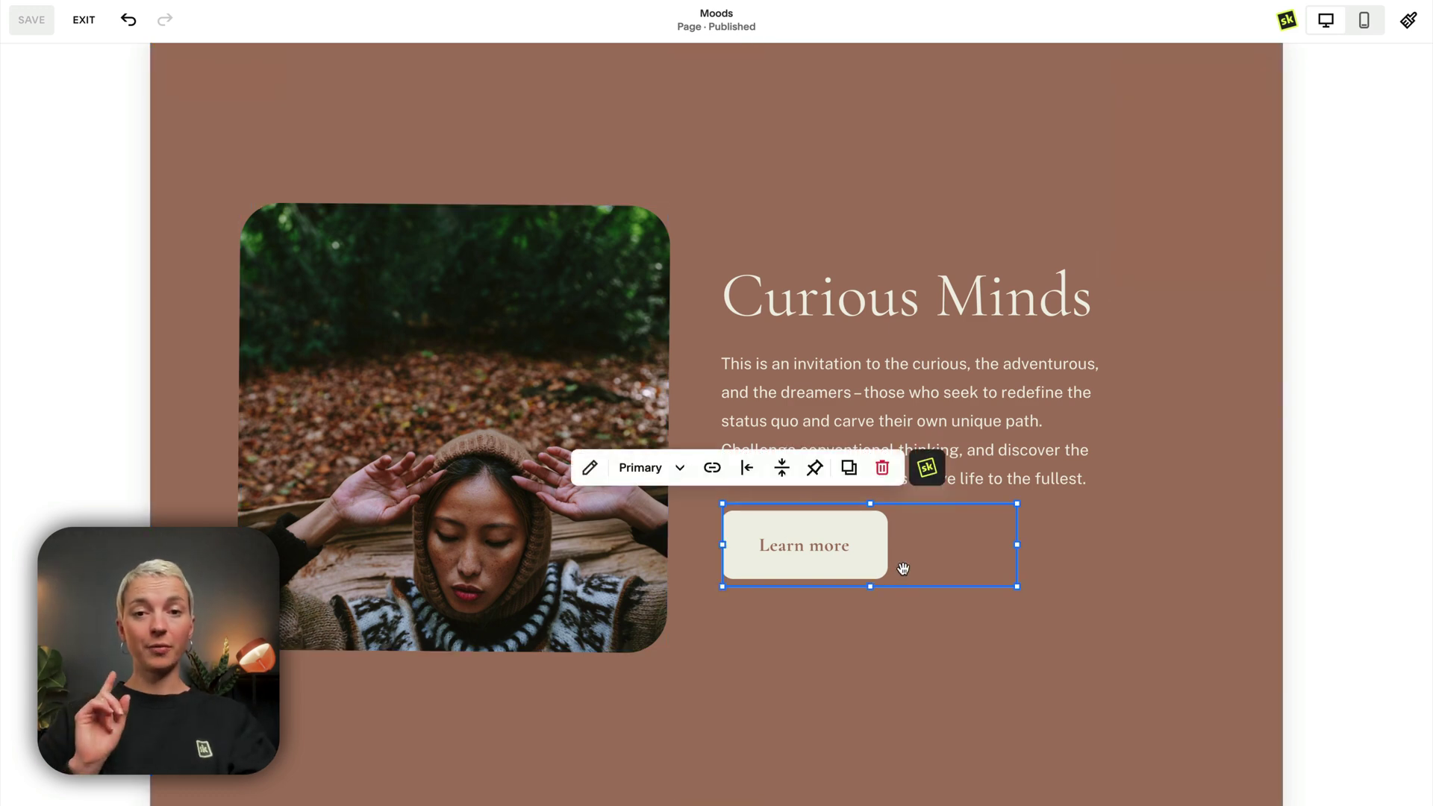
pyautogui.click(589, 467)
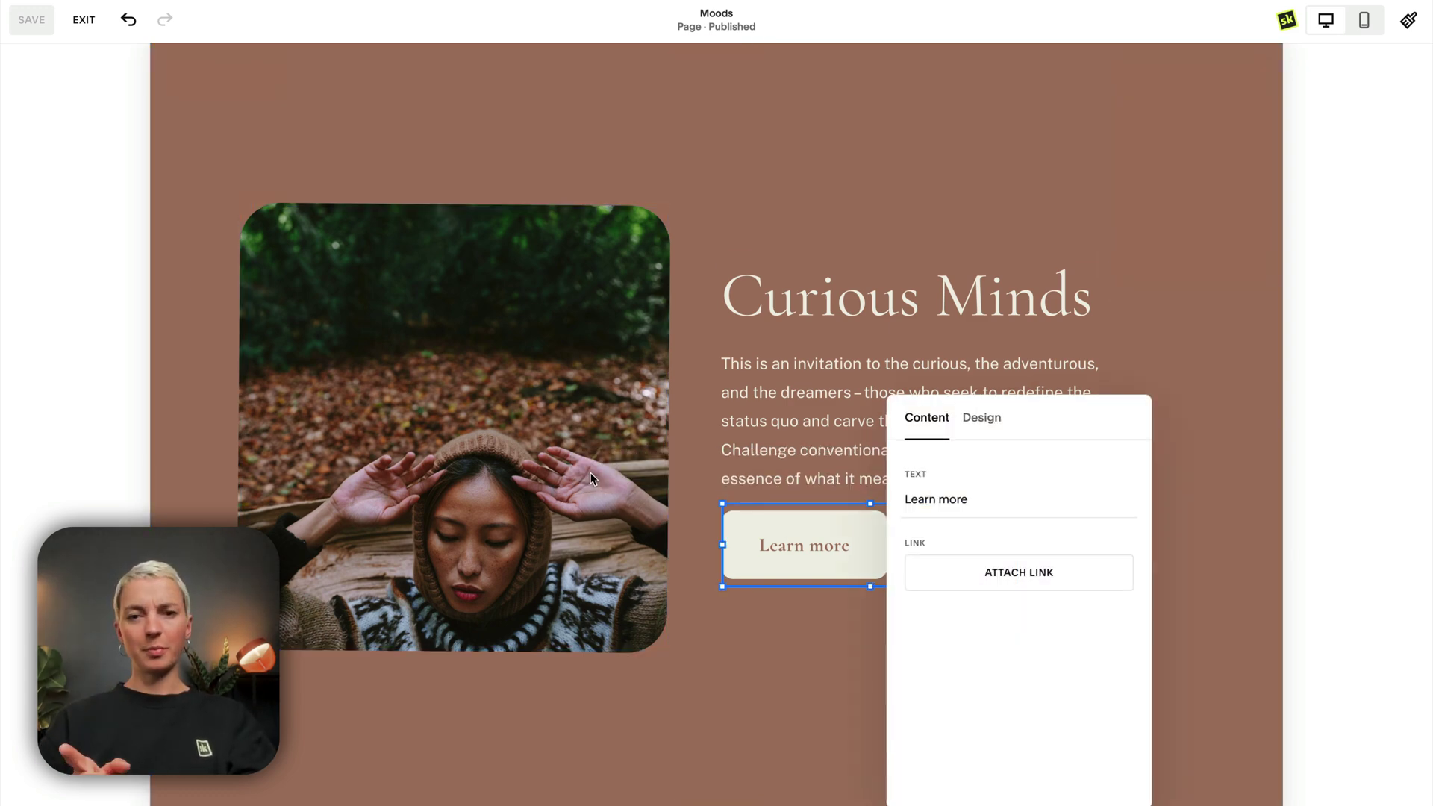
pyautogui.click(982, 418)
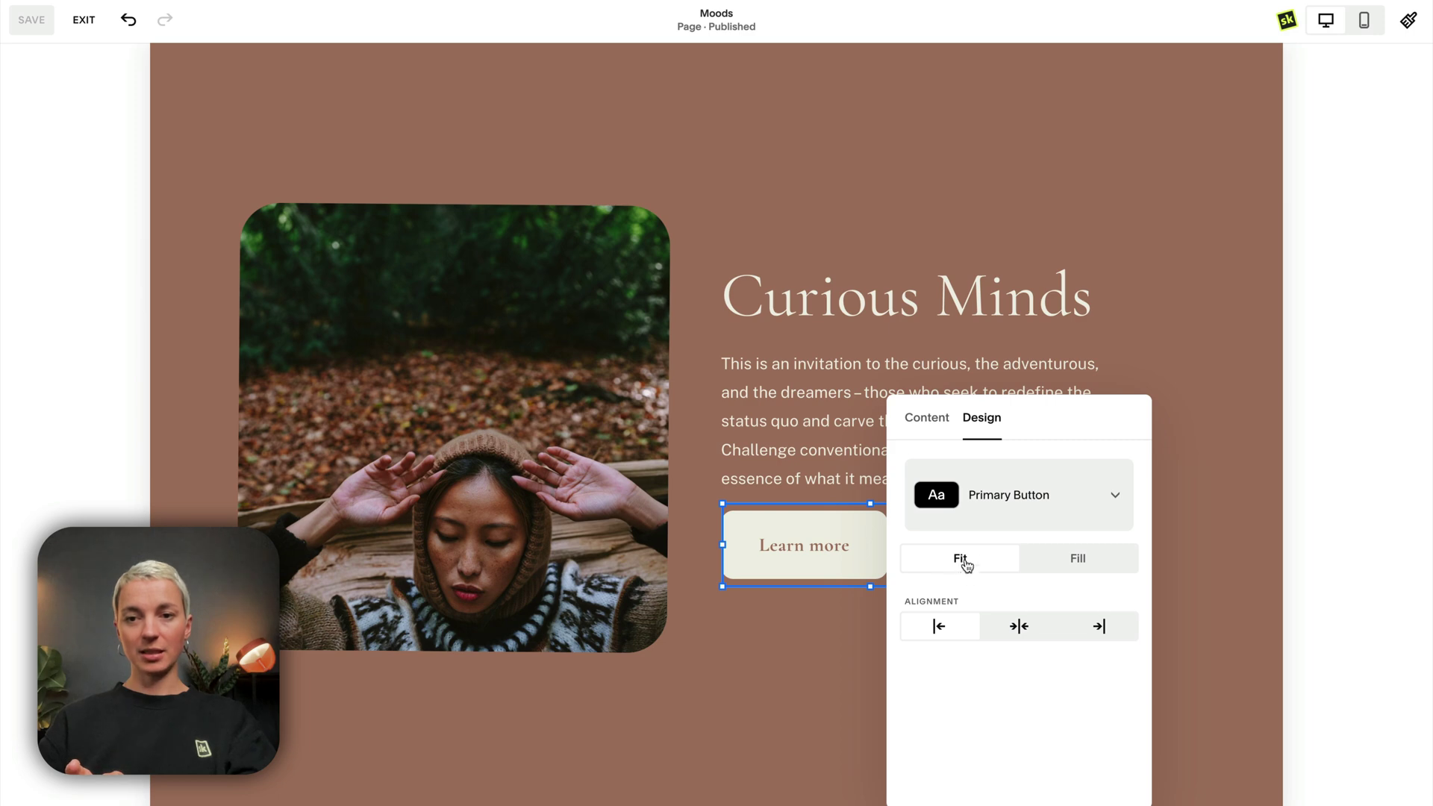
pyautogui.click(729, 220)
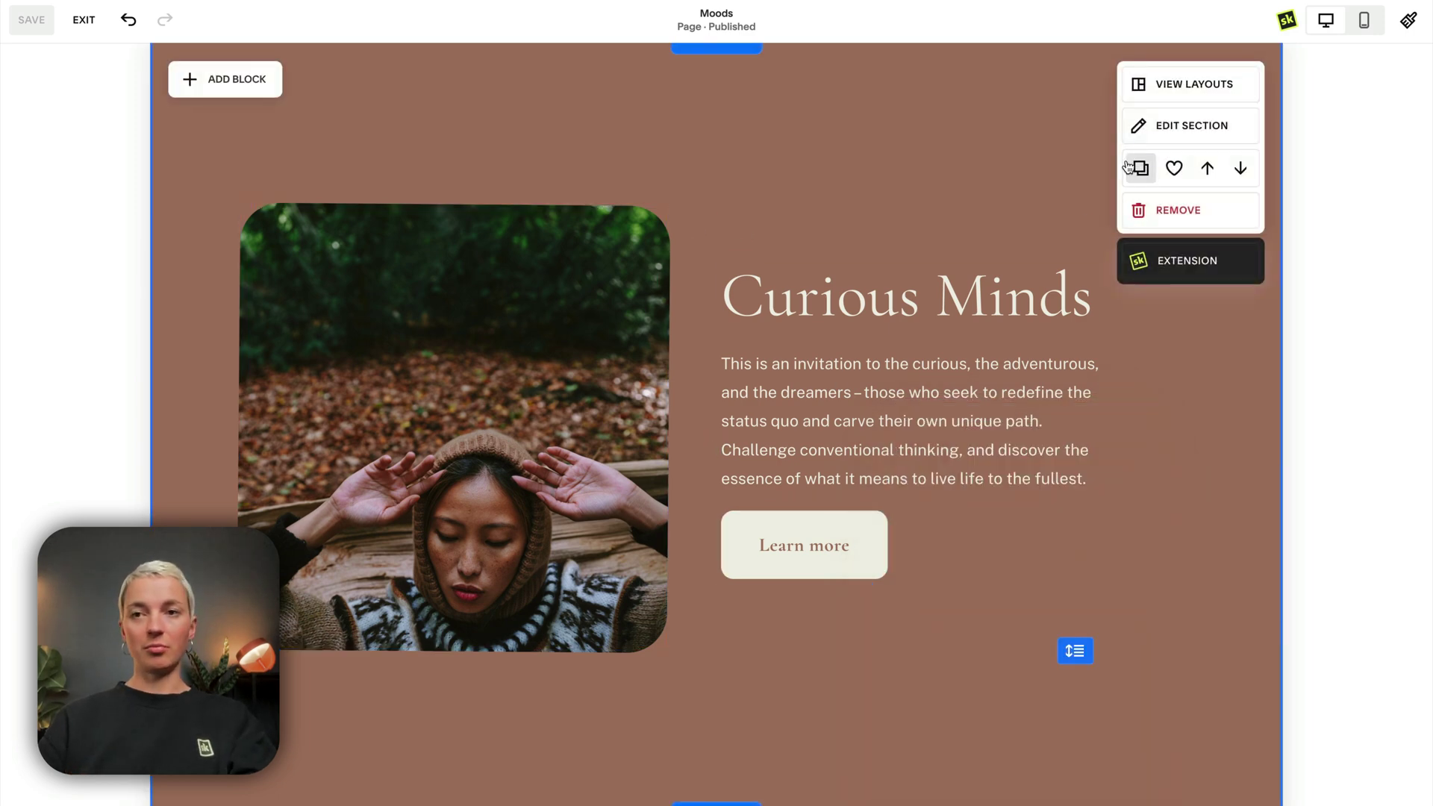
# Toggle the preview from desktop to mobile and select the Curious Minds Learn more button
pyautogui.click(1323, 30)
pyautogui.scroll(-2, 988, 406)
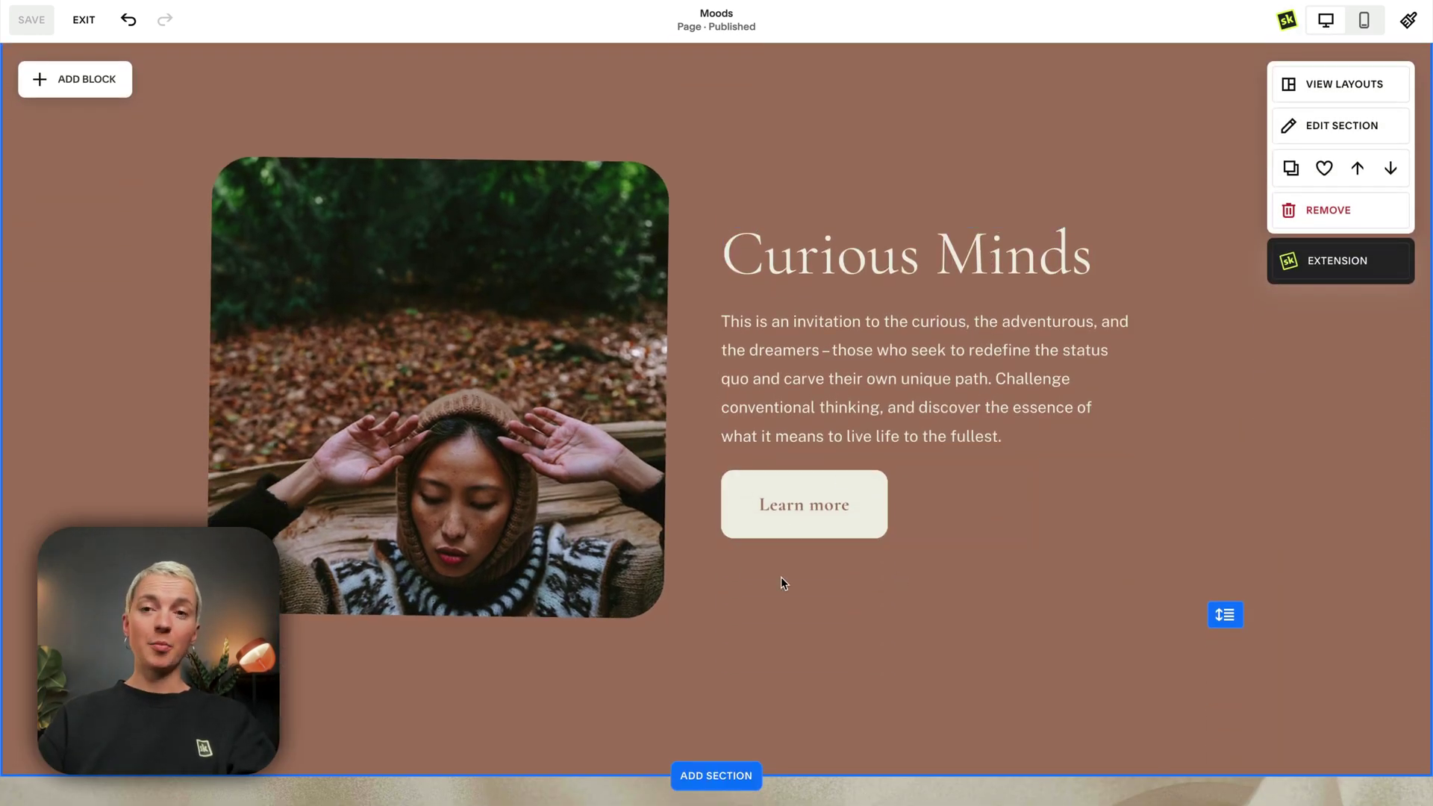
pyautogui.click(1364, 21)
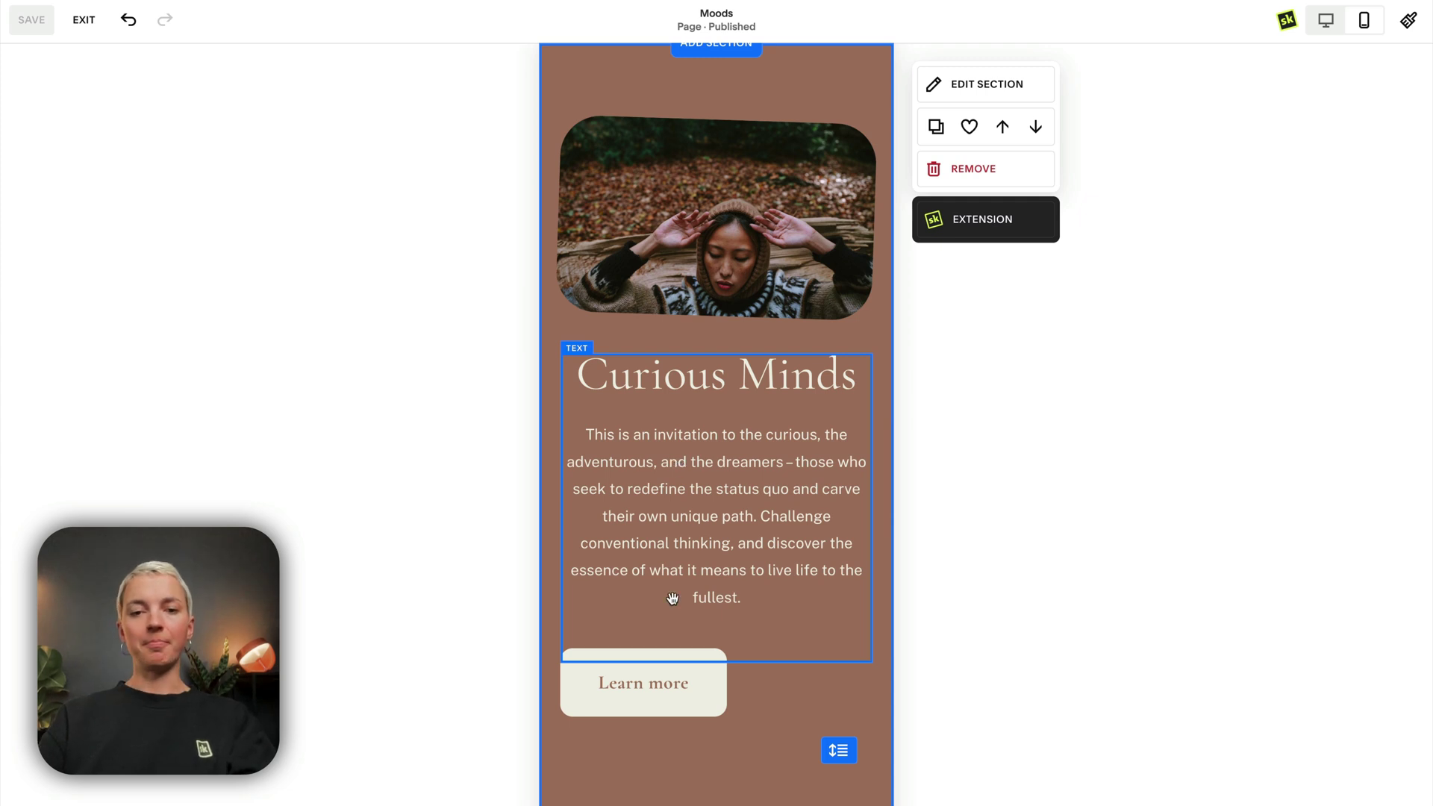
pyautogui.click(621, 702)
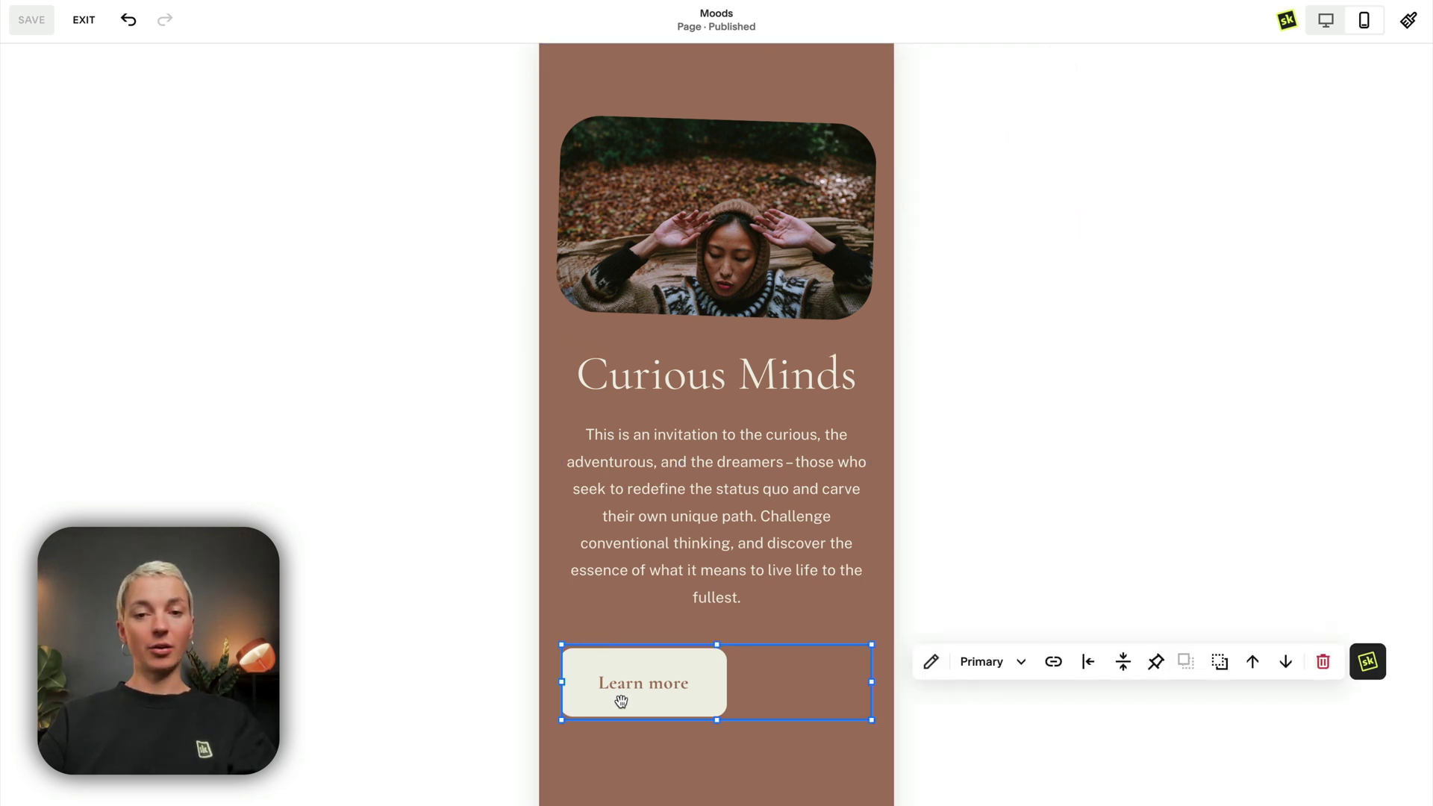
# Set the Learn more button's mobile Position alignment to Center and apply it
pyautogui.click(1366, 665)
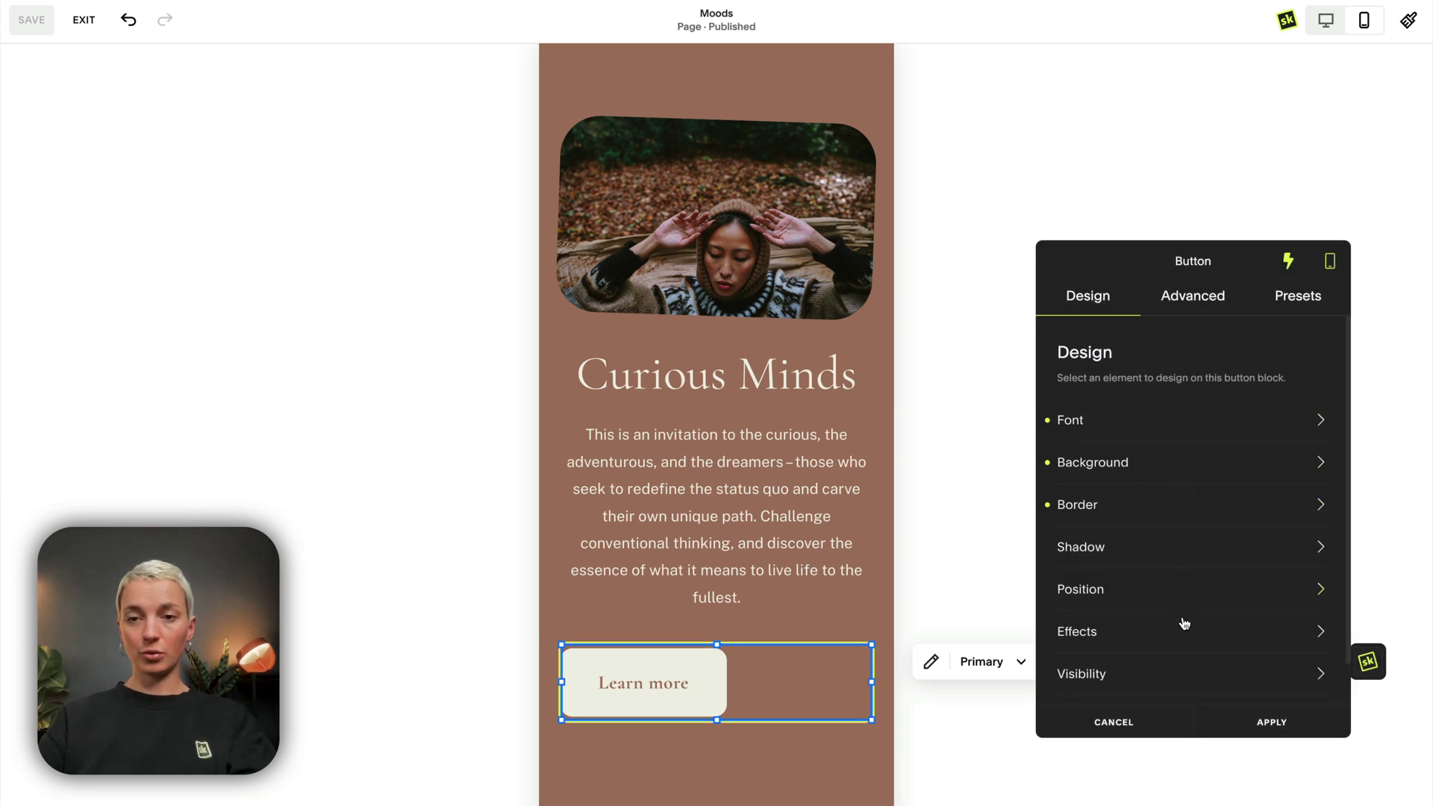
pyautogui.click(1172, 595)
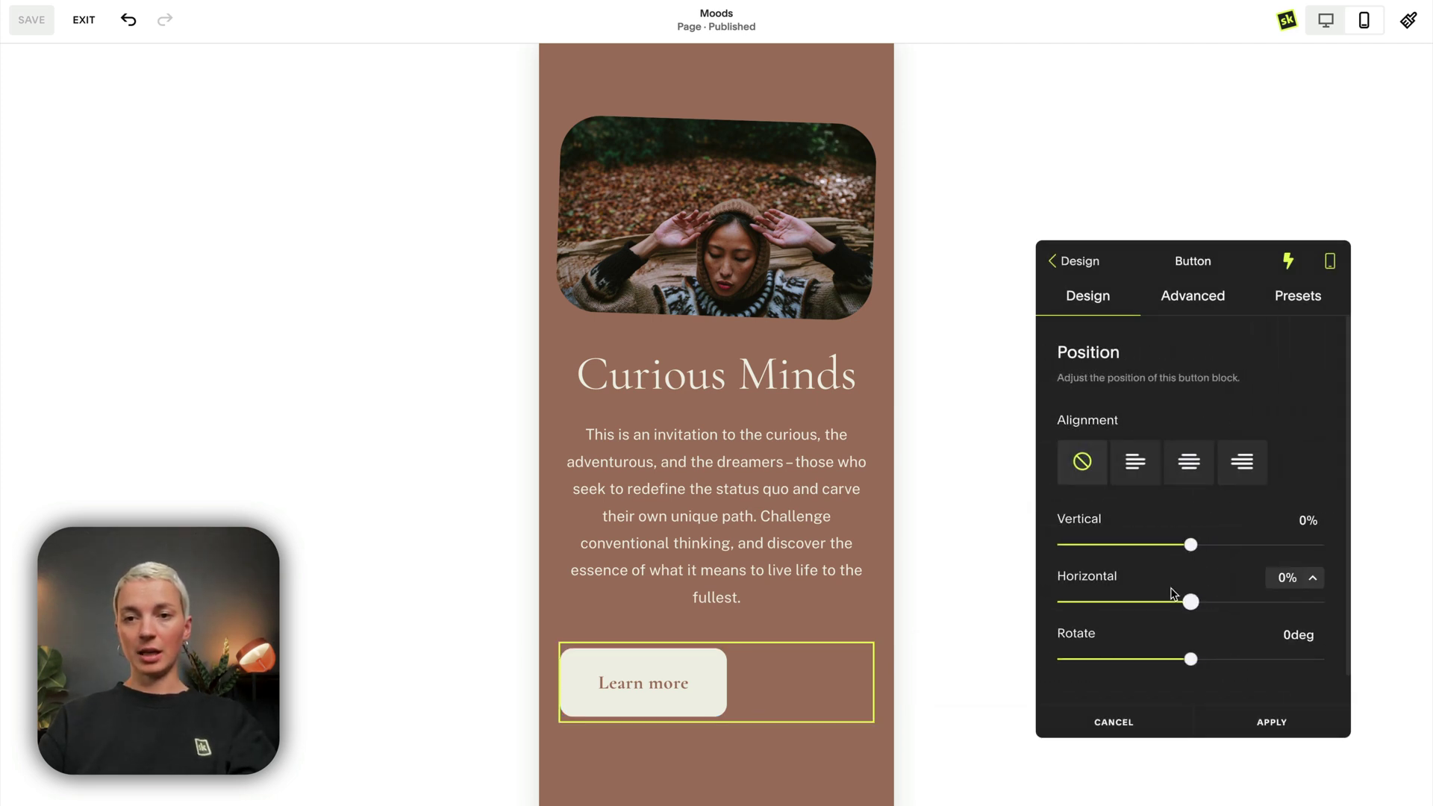
pyautogui.scroll(-1, 1172, 594)
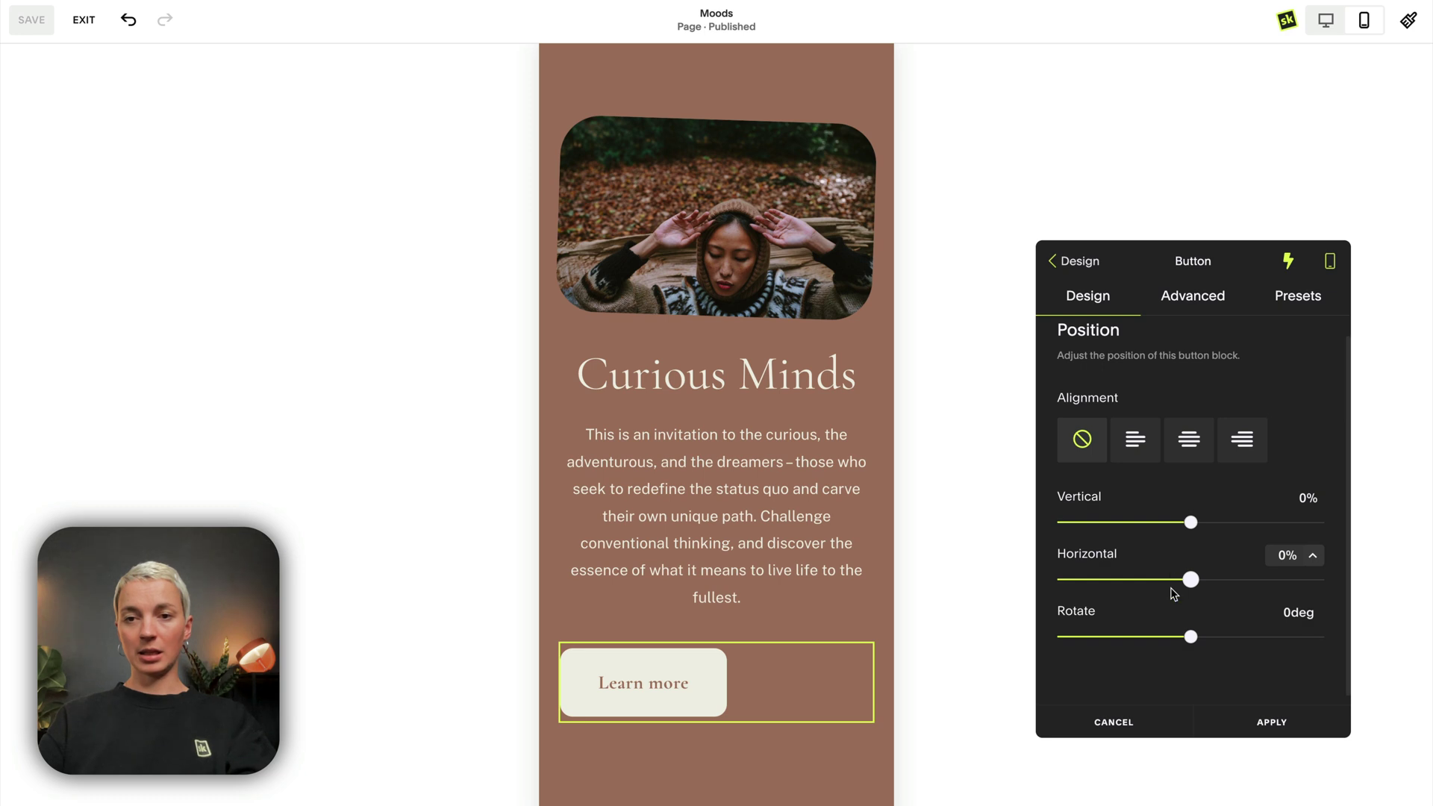
pyautogui.click(1188, 449)
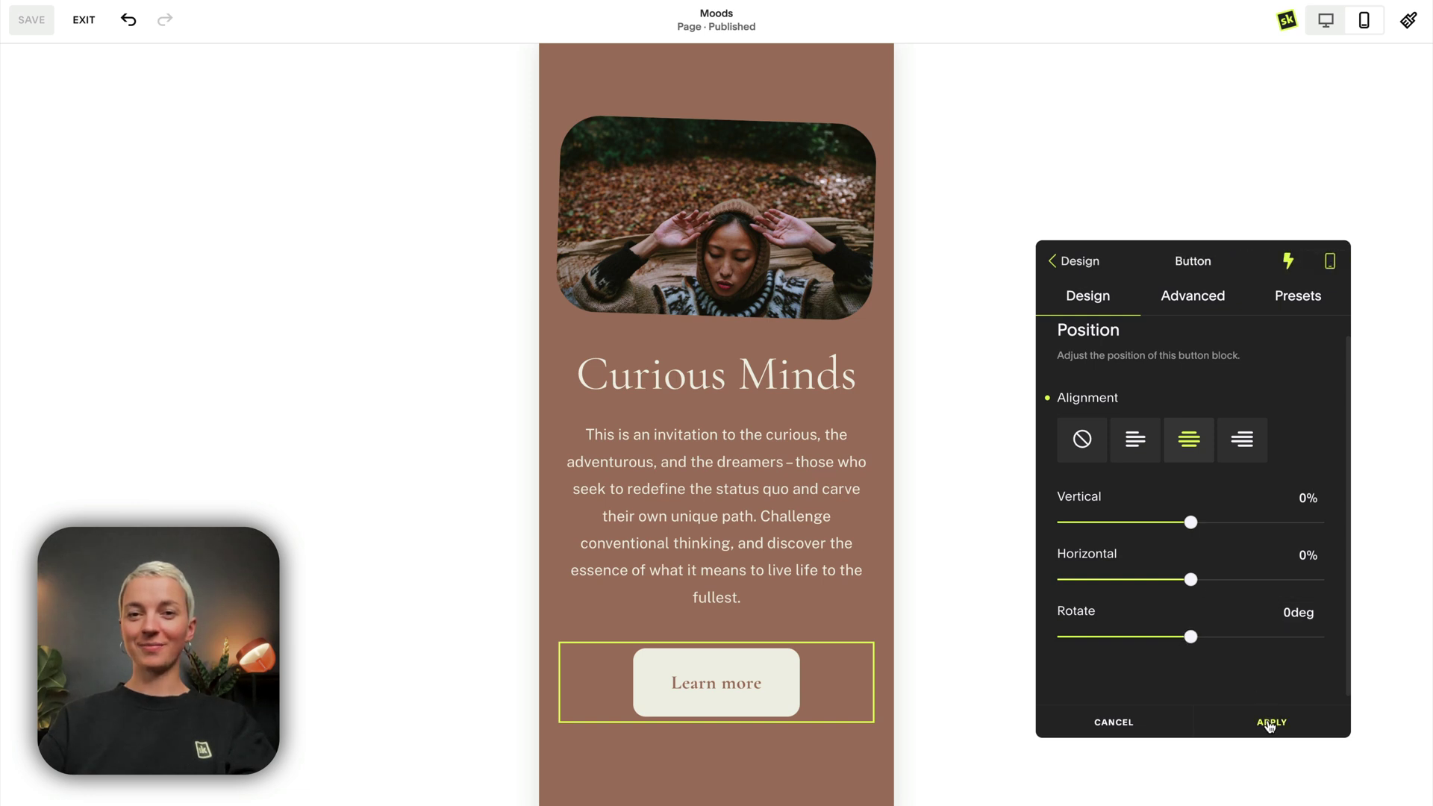
pyautogui.click(1270, 724)
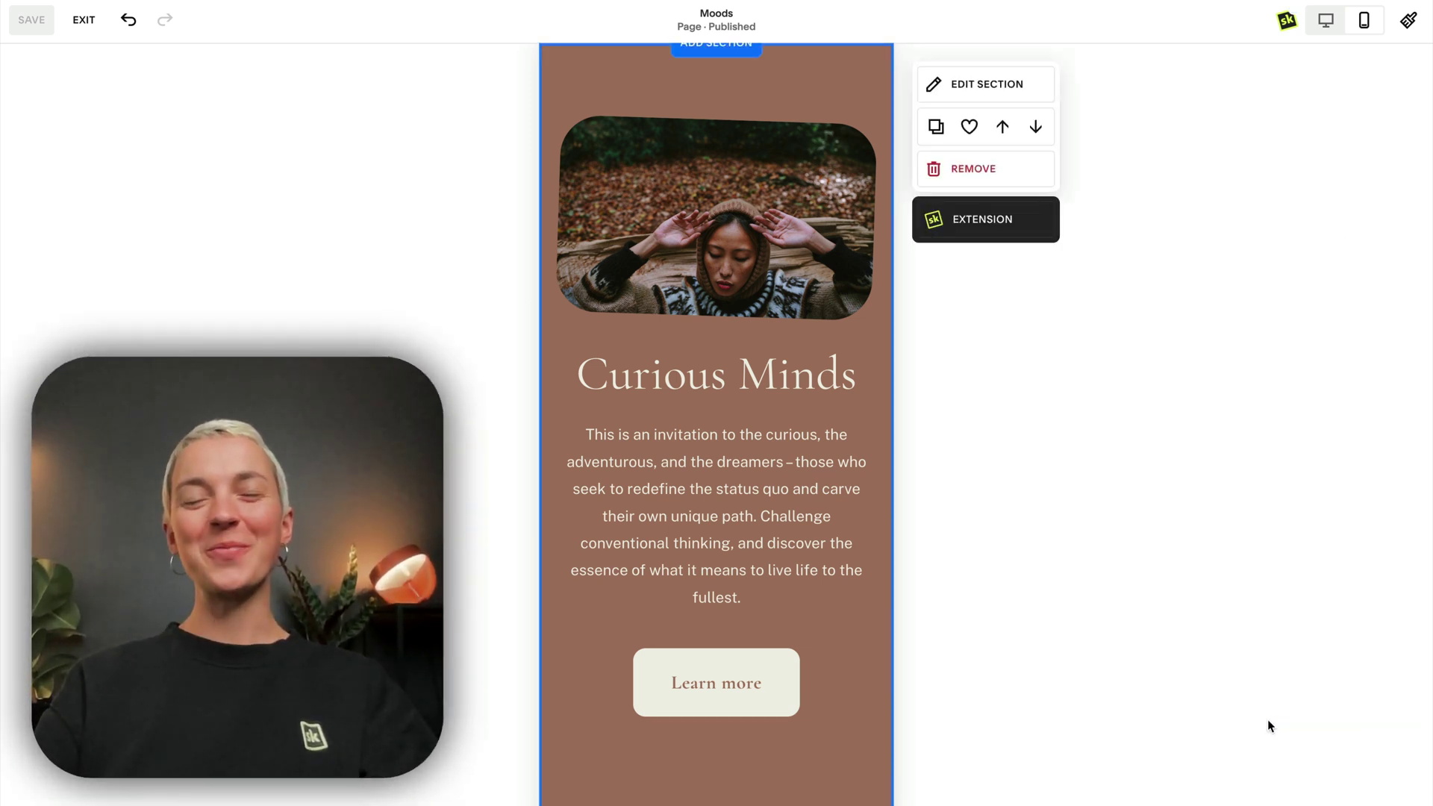